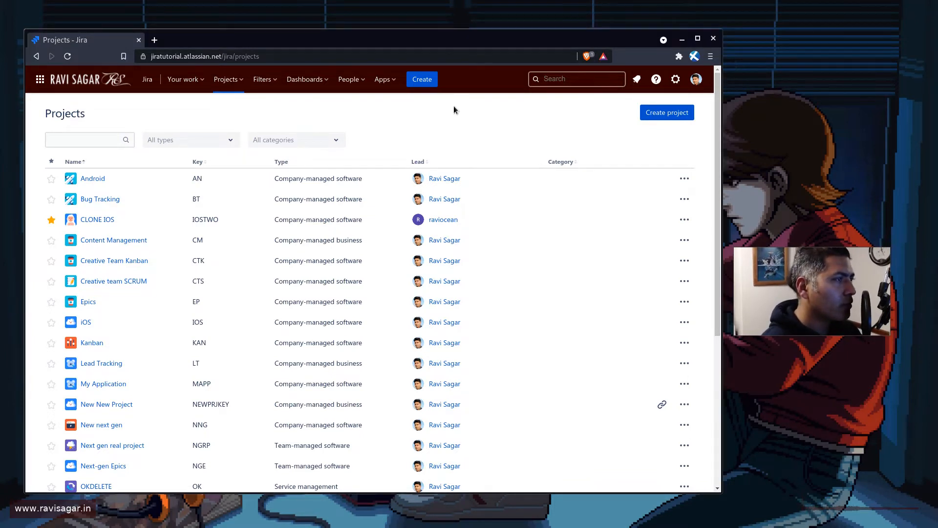
# Open the recently viewed issue AN-274 and set its Hardware Categories field to Surface with the child option Pro2
pyautogui.click(586, 80)
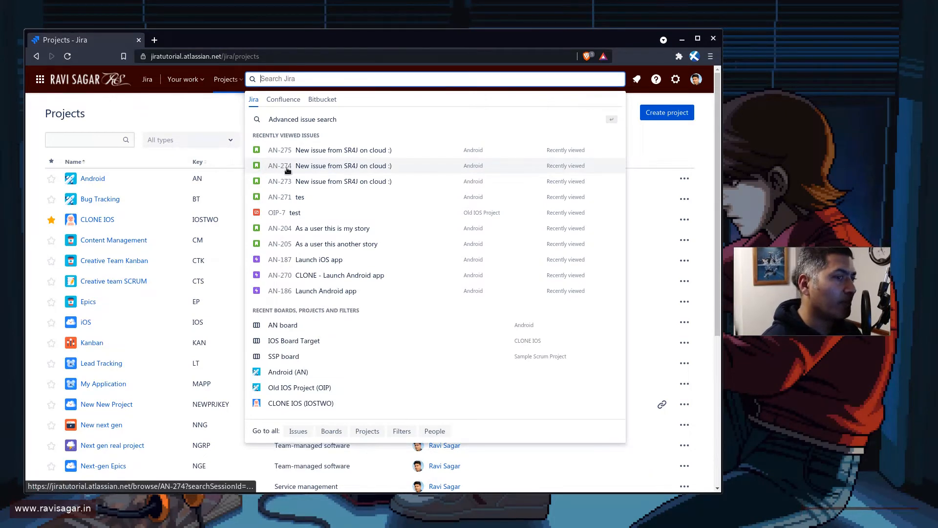
pyautogui.click(288, 170)
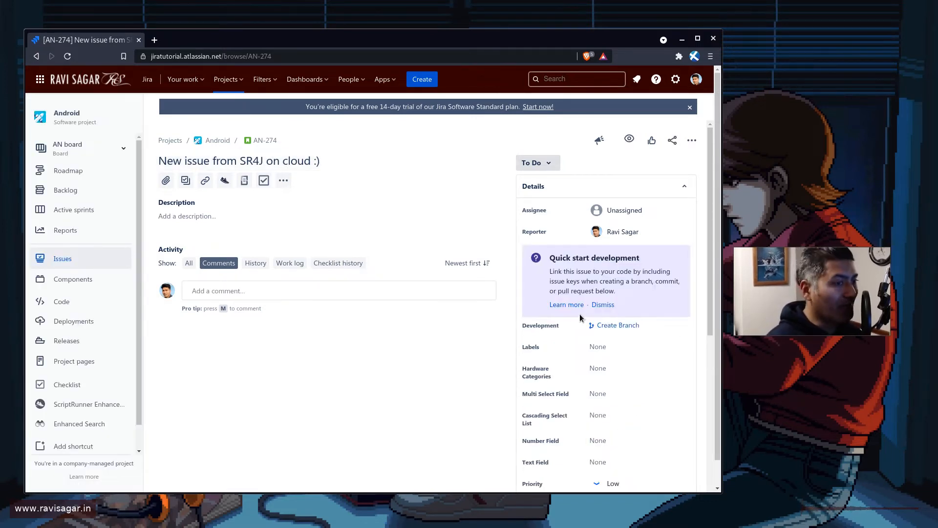
pyautogui.scroll(-1, 580, 315)
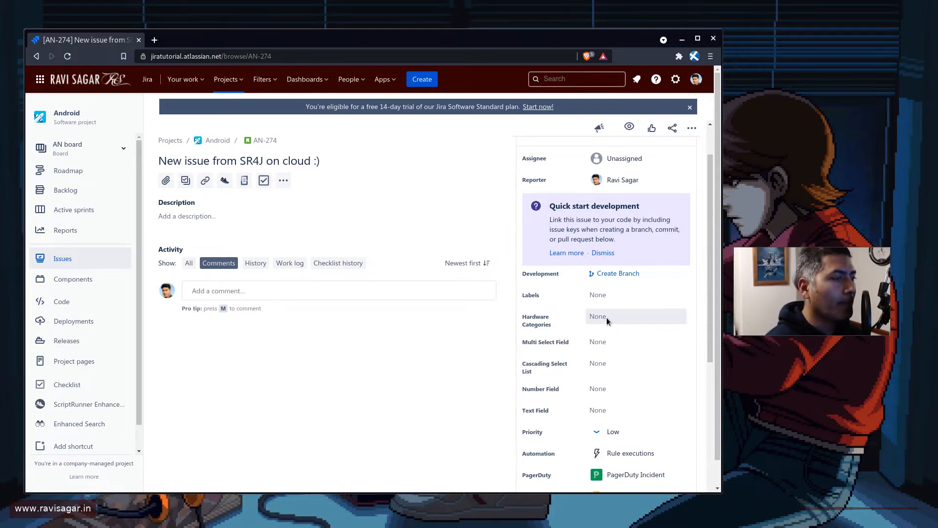
pyautogui.scroll(-2, 594, 320)
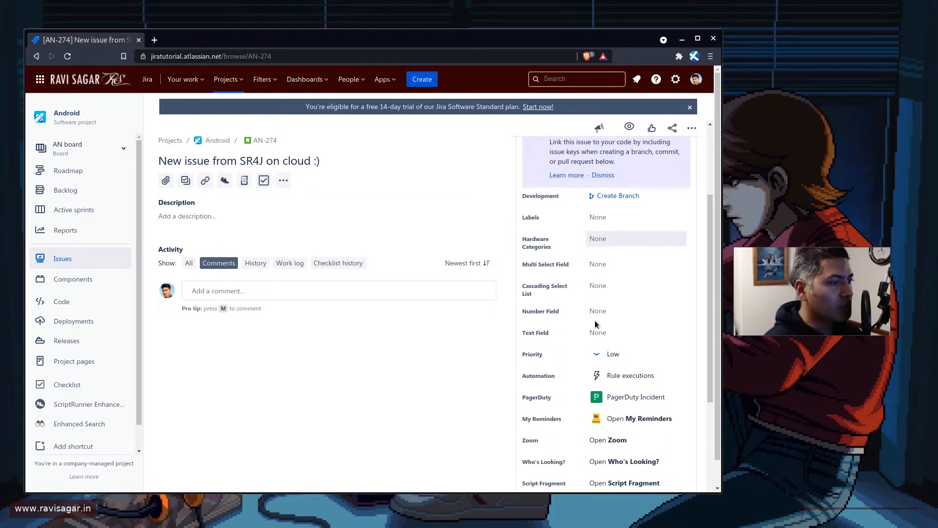
pyautogui.click(615, 238)
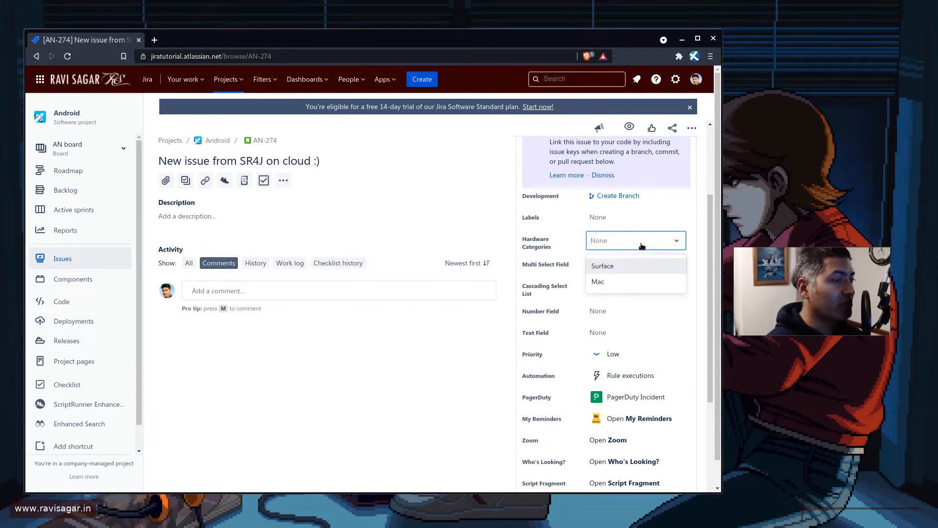
pyautogui.click(610, 268)
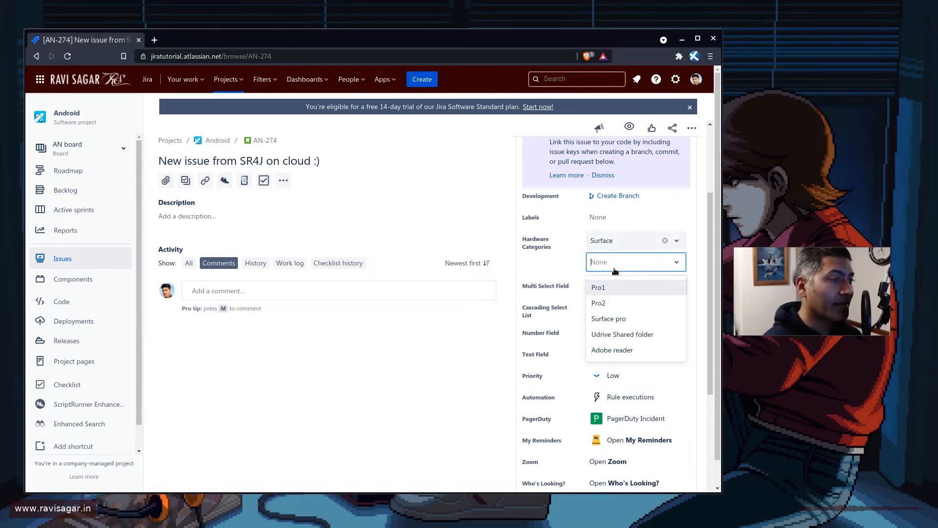
pyautogui.click(615, 303)
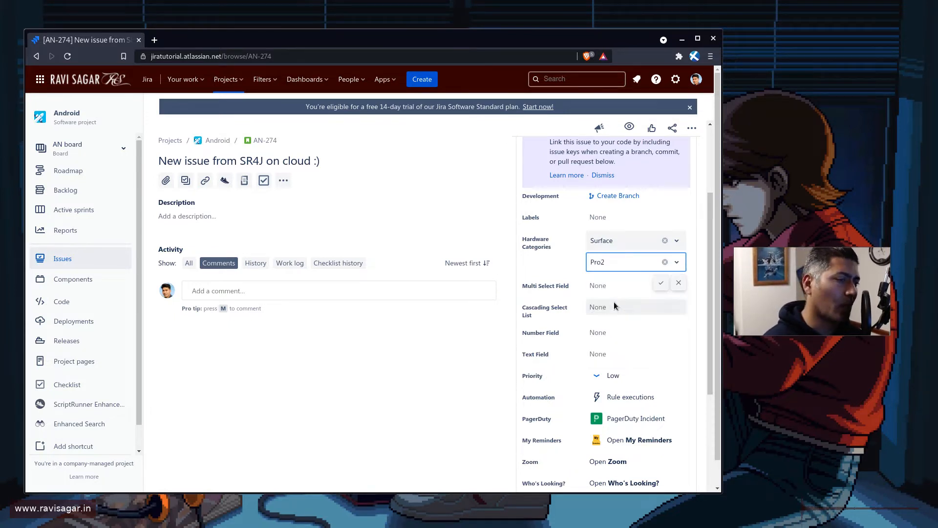
pyautogui.click(659, 284)
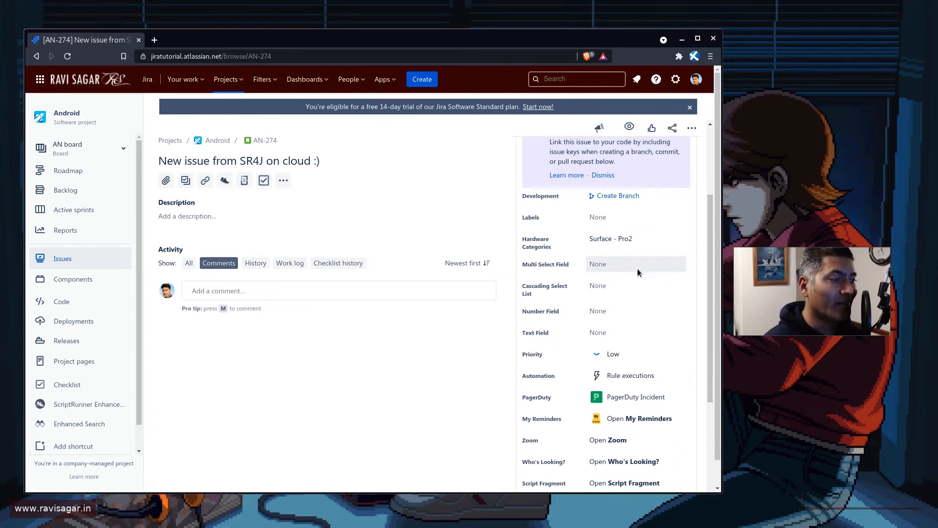
# Set the issue's Cascading Select List field to Parent Value 1 with the child option Parent 1 Child 1
pyautogui.click(632, 287)
pyautogui.click(637, 310)
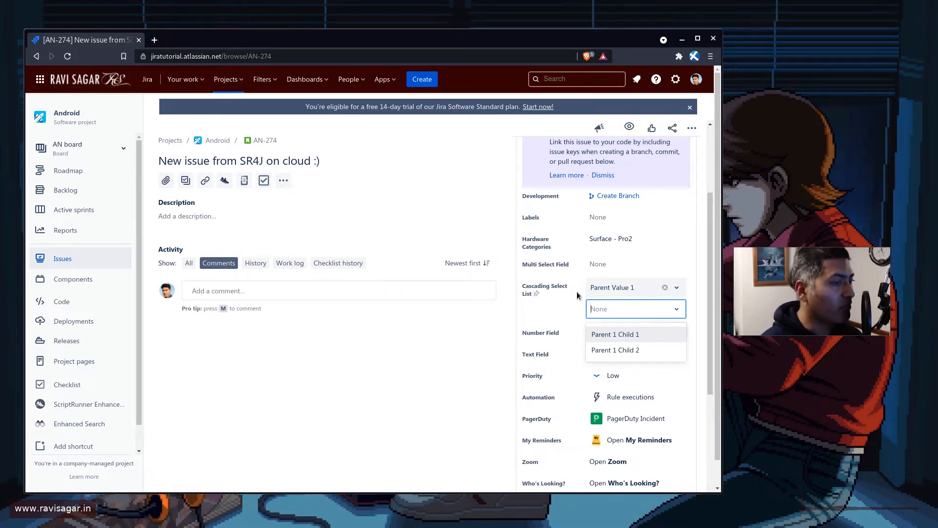
pyautogui.click(607, 334)
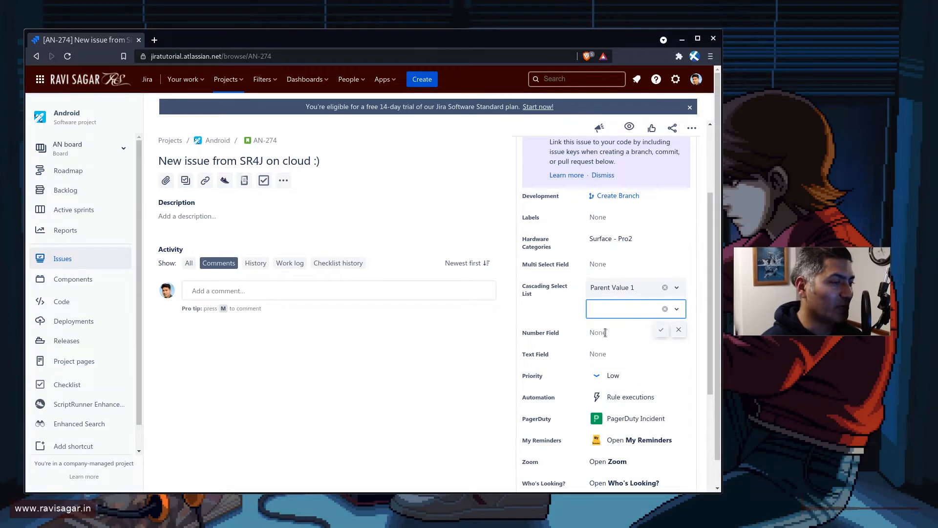
pyautogui.click(661, 329)
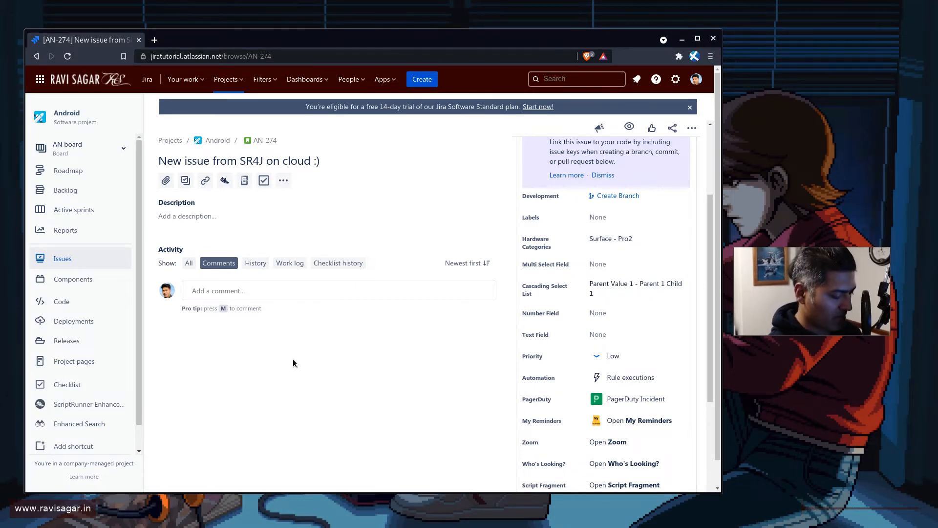
# Open the search page of ravisagar.in in a new browser tab and search the site for "cascading"
pyautogui.hotkey('ctrl', 't')
pyautogui.write('ravi')
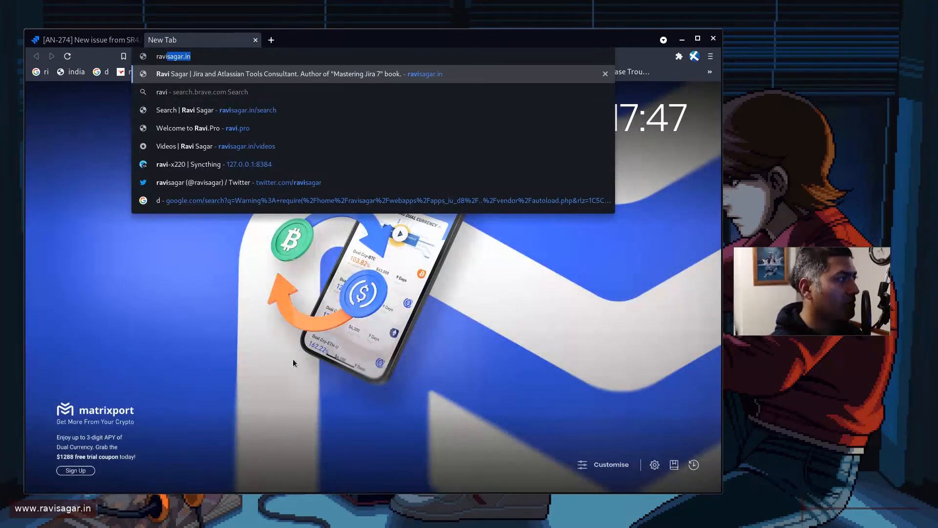
pyautogui.press('Right')
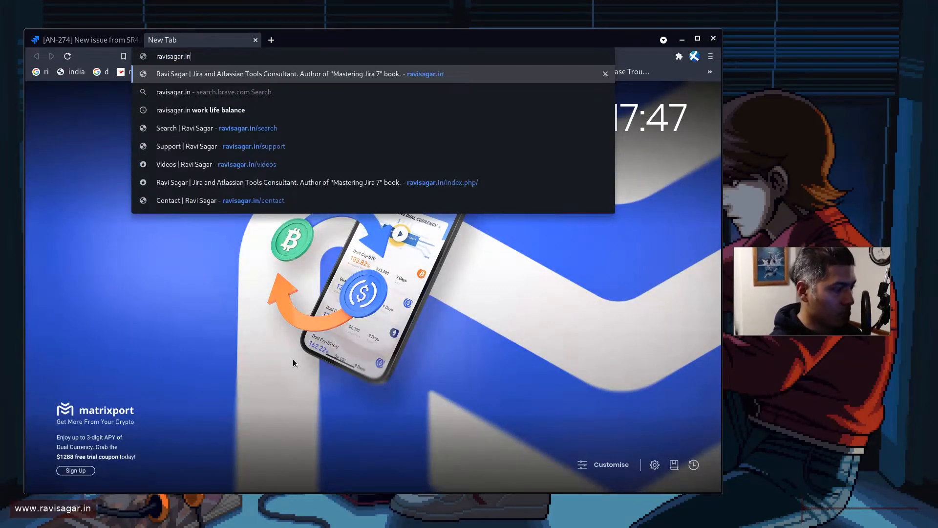
pyautogui.write('/sear')
pyautogui.press('Return')
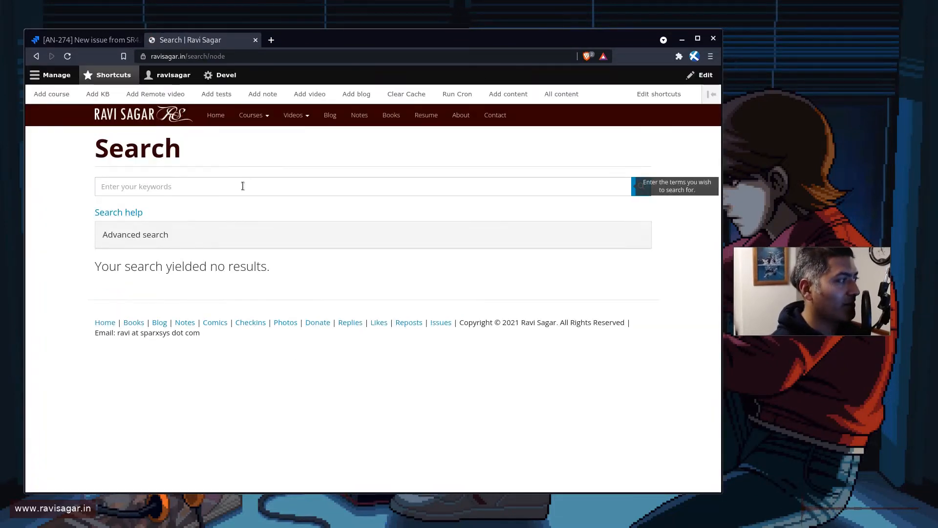
pyautogui.click(242, 188)
pyautogui.write('casca')
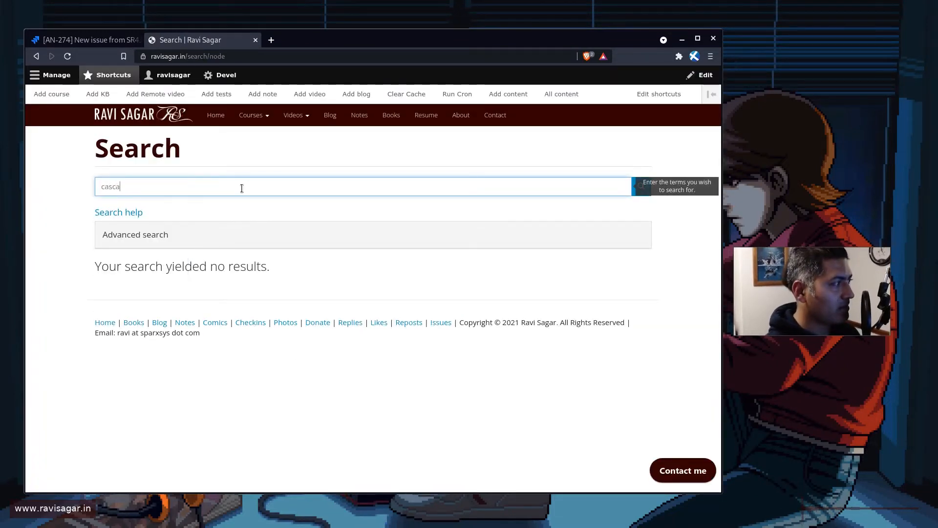
pyautogui.write('ding')
pyautogui.press('Return')
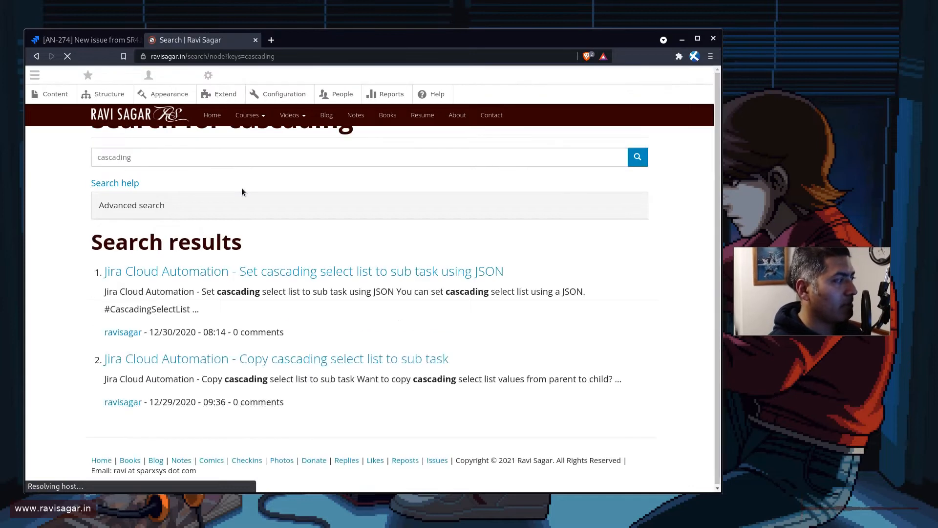
pyautogui.scroll(-1, 262, 277)
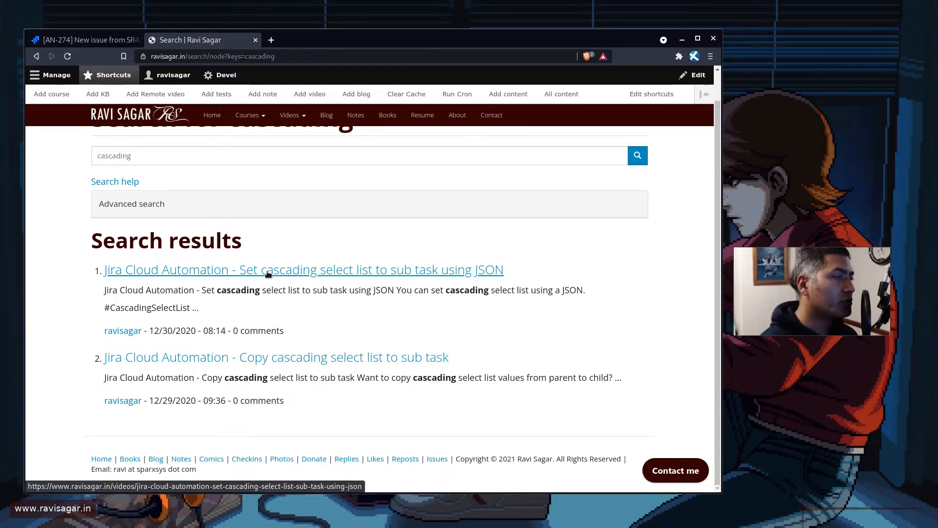
# Return to Jira and open the Android project's workflow for editing from the project settings, shown as a diagram
pyautogui.hotkey('ctrl', 'Tab')
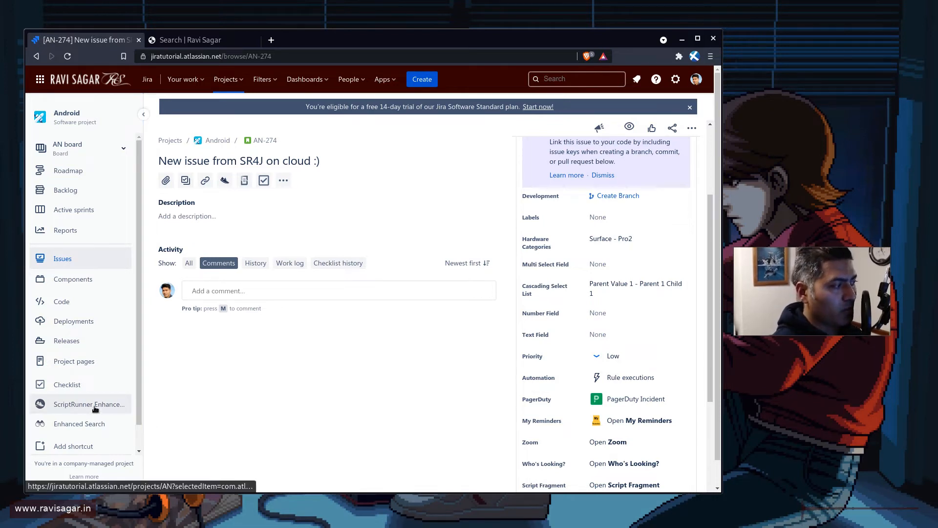
pyautogui.scroll(-1, 96, 408)
pyautogui.click(84, 441)
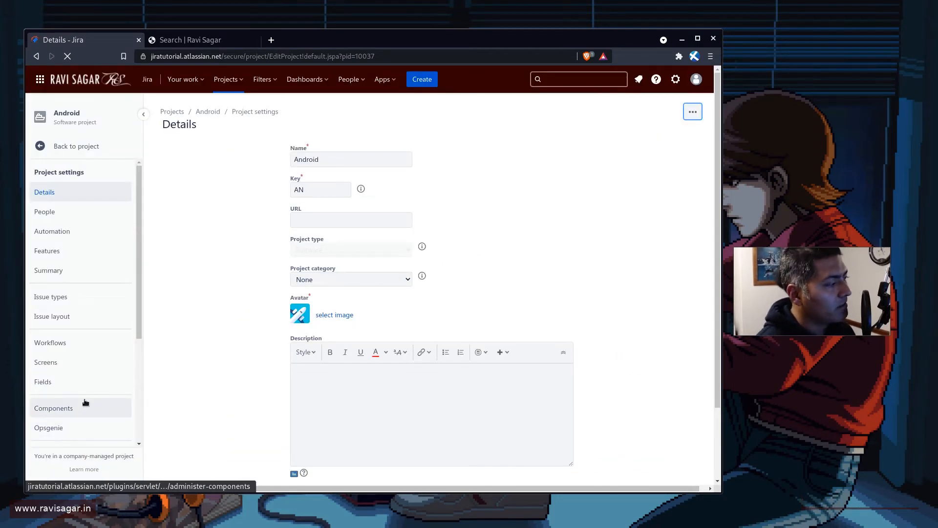
pyautogui.click(63, 344)
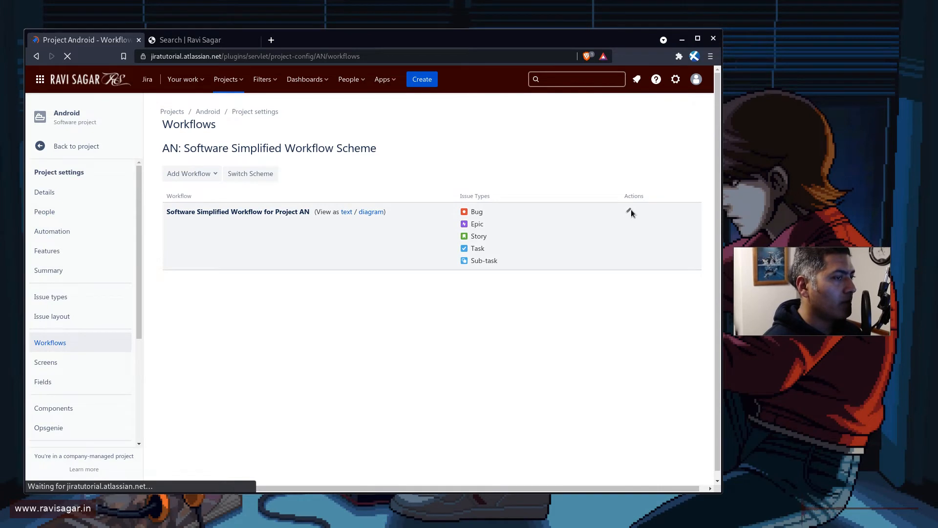
pyautogui.click(629, 211)
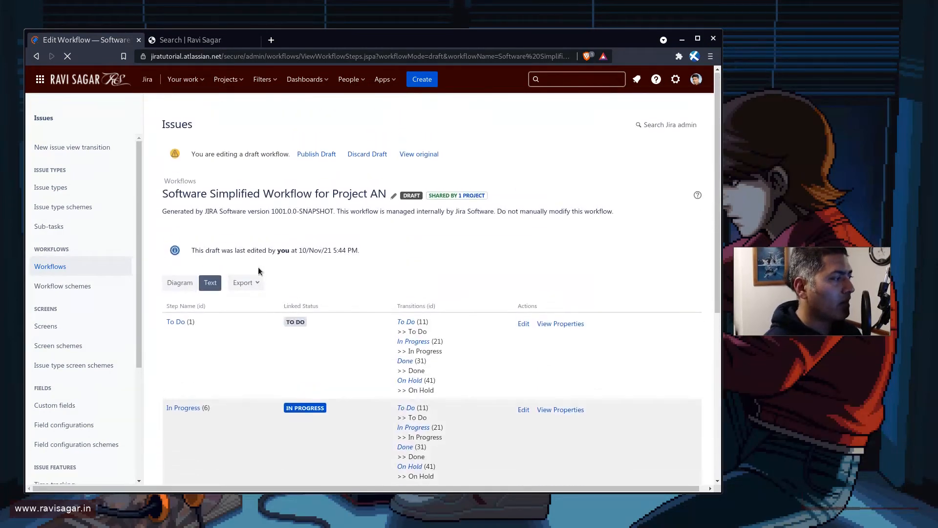
pyautogui.click(179, 285)
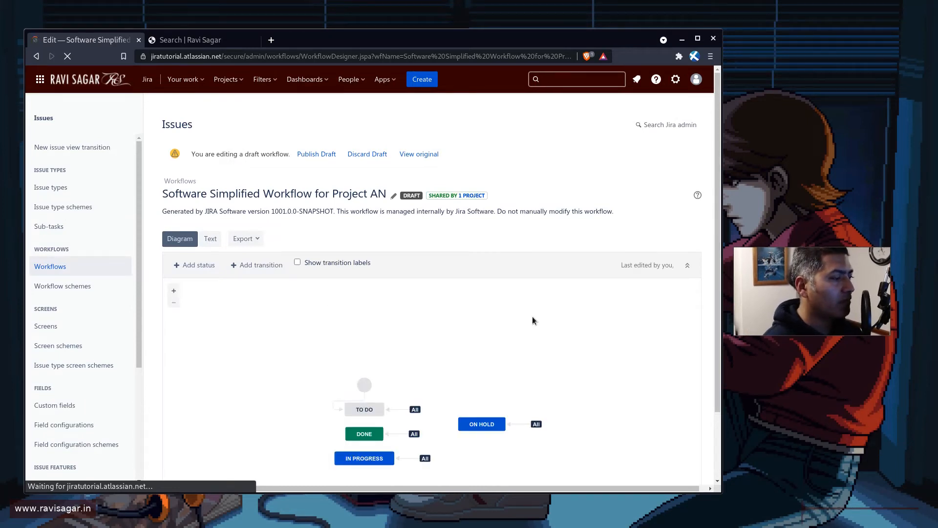
pyautogui.scroll(-3, 532, 317)
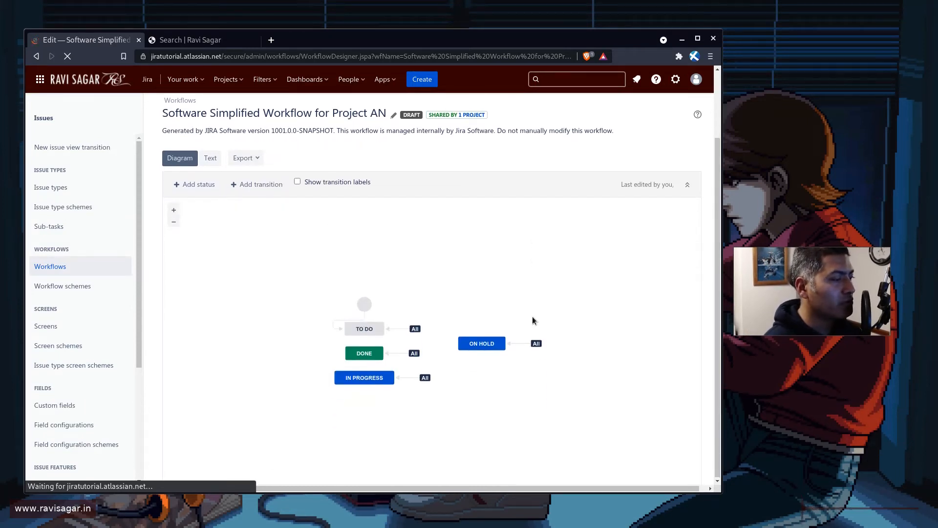
# Open the post functions of the In Progress transition in the draft workflow in a separate tab
pyautogui.click(408, 378)
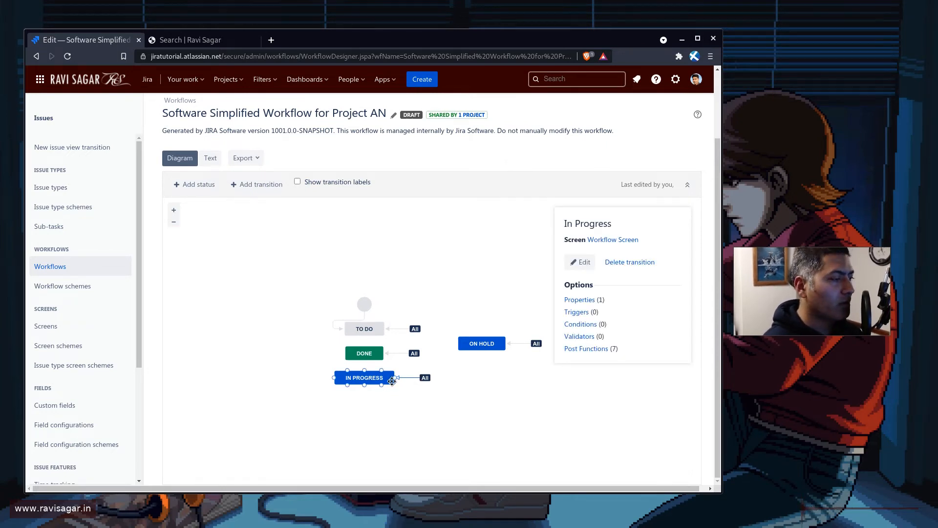
pyautogui.click(579, 351)
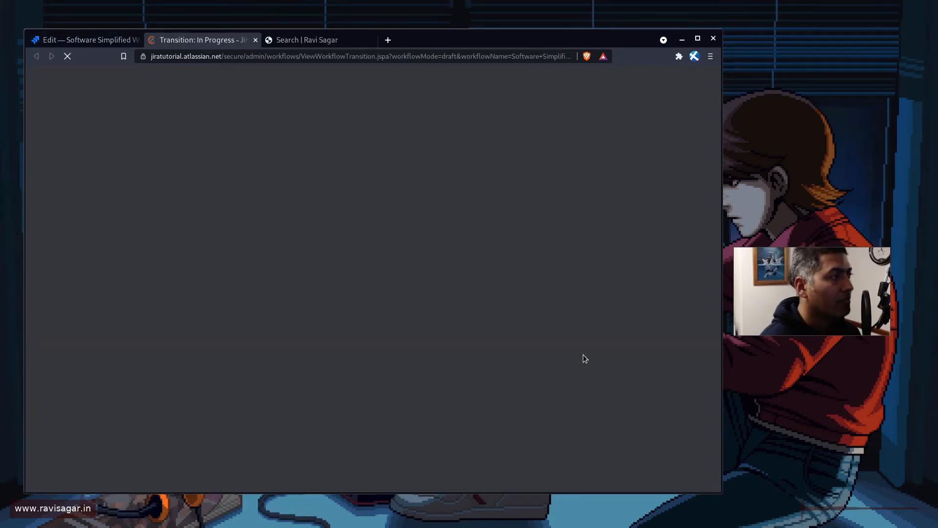
pyautogui.scroll(-1, 420, 342)
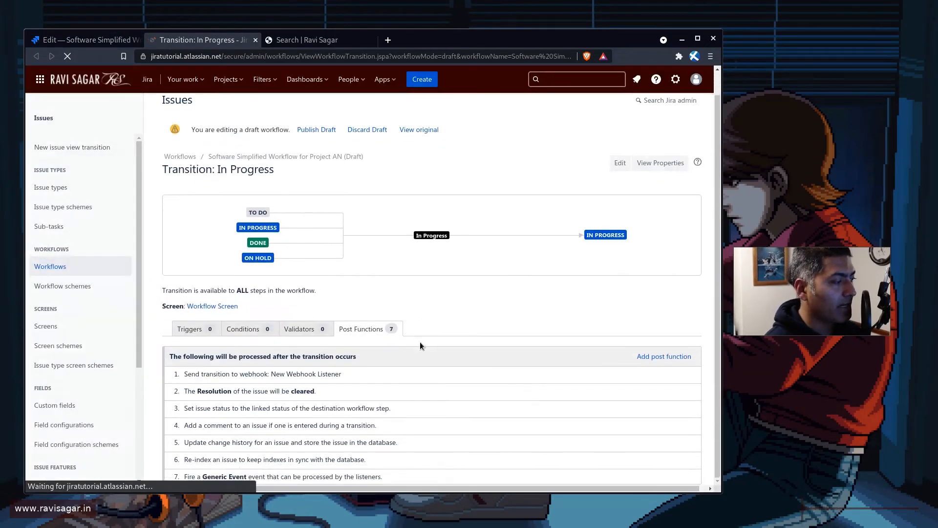
pyautogui.moveTo(325, 408)
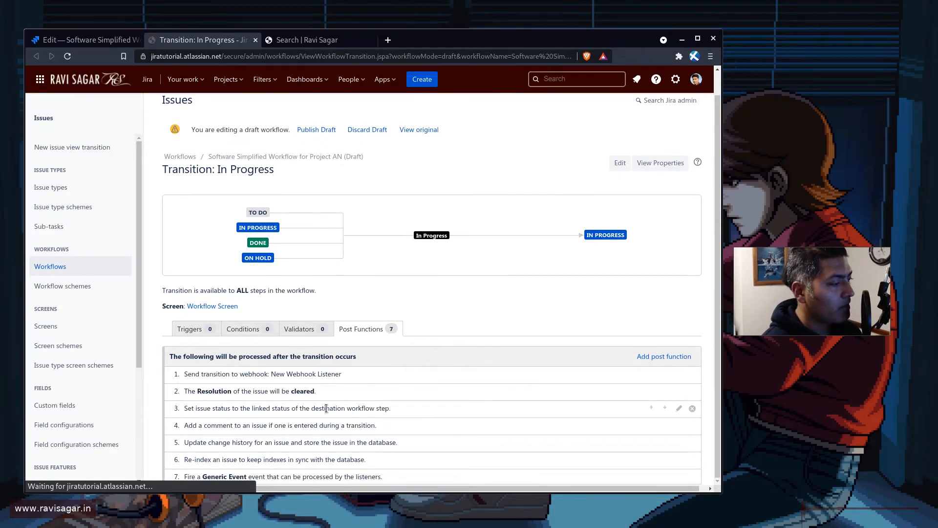
# Start adding a post function of type Update Issue Custom Field to the In Progress transition
pyautogui.click(657, 359)
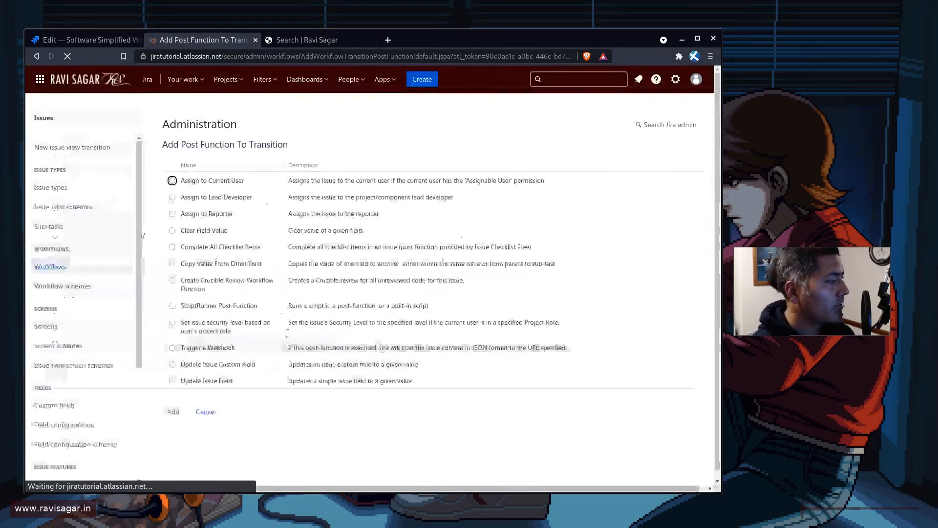
pyautogui.click(172, 364)
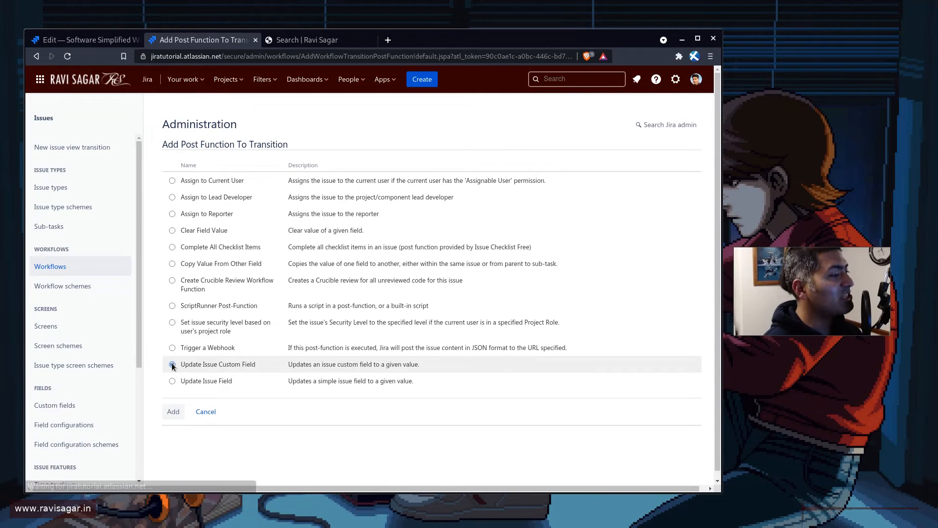
pyautogui.click(176, 415)
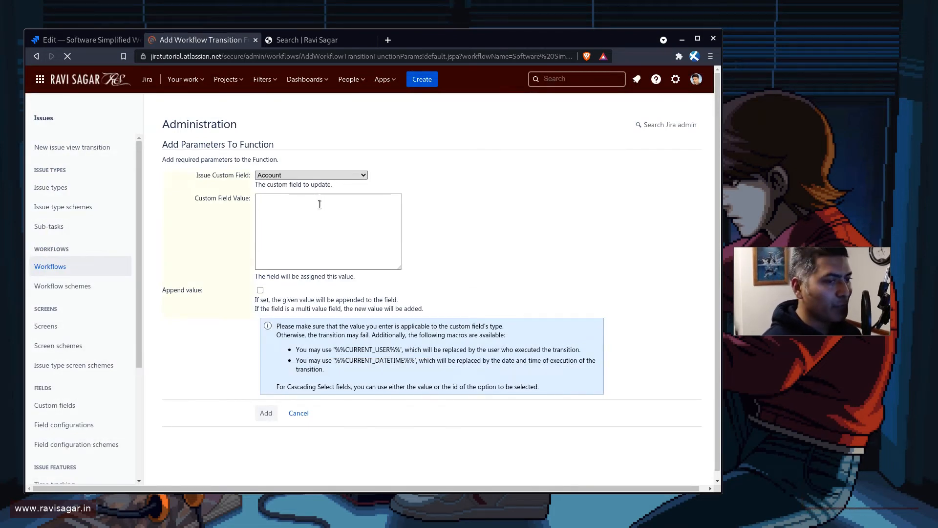
# Choose Hardware Categories as the custom field that the post function updates
pyautogui.click(313, 174)
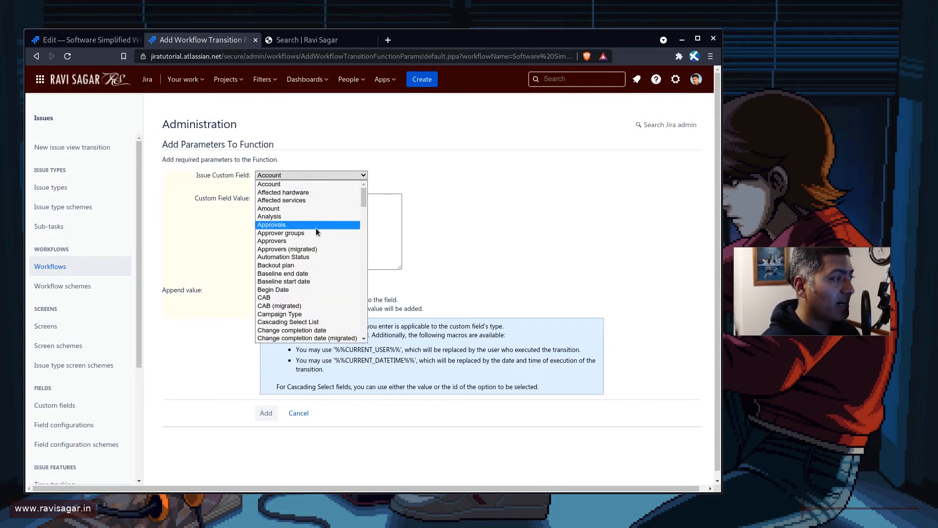
pyautogui.press('h')
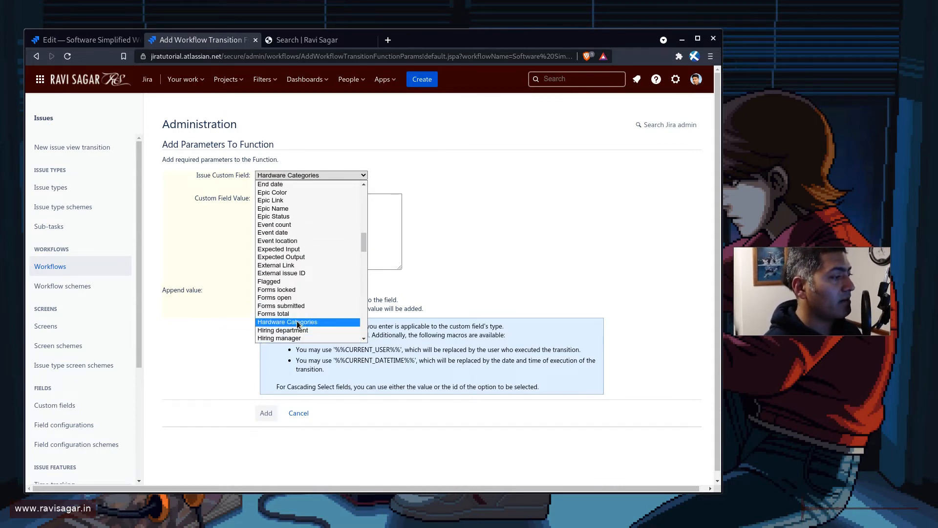
pyautogui.click(298, 324)
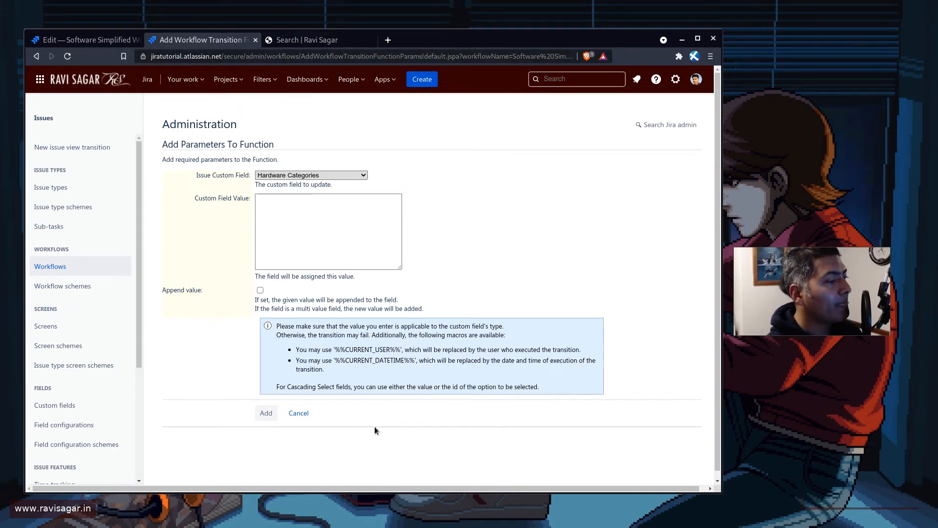
# Highlight the note about values for Cascading Select fields and switch back to the site search results for "cascading"
pyautogui.moveTo(416, 386); pyautogui.dragTo(408, 387)
pyautogui.tripleClick(408, 387)
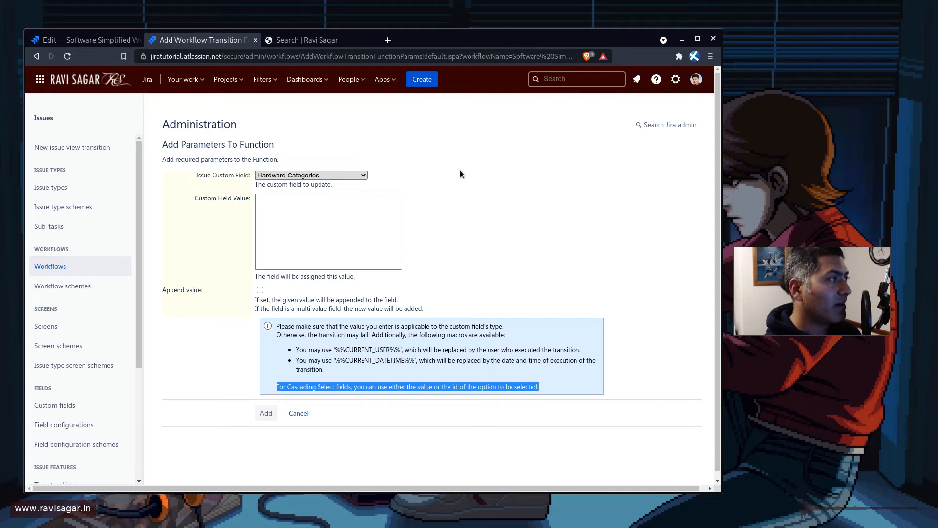
pyautogui.click(305, 40)
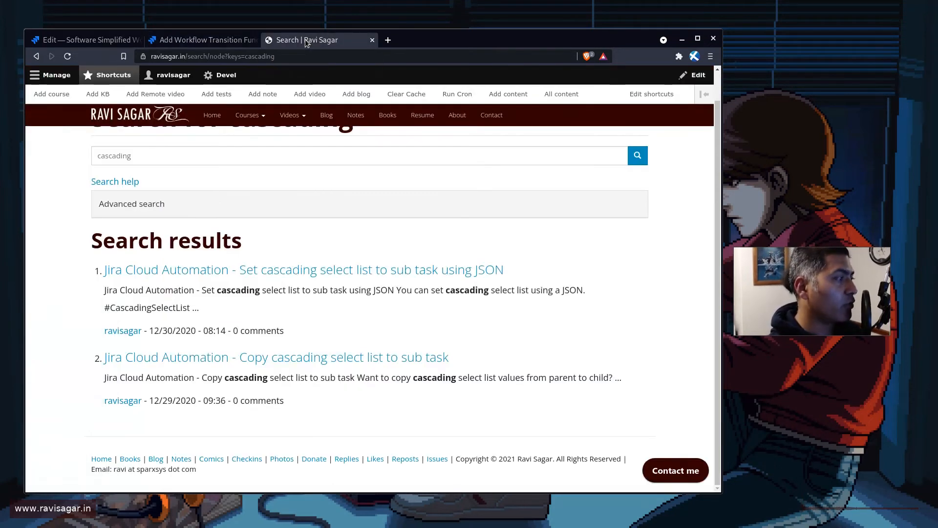
# Open the recently viewed issue AN-273 in a separate tab, keeping the post function parameters page open
pyautogui.click(205, 40)
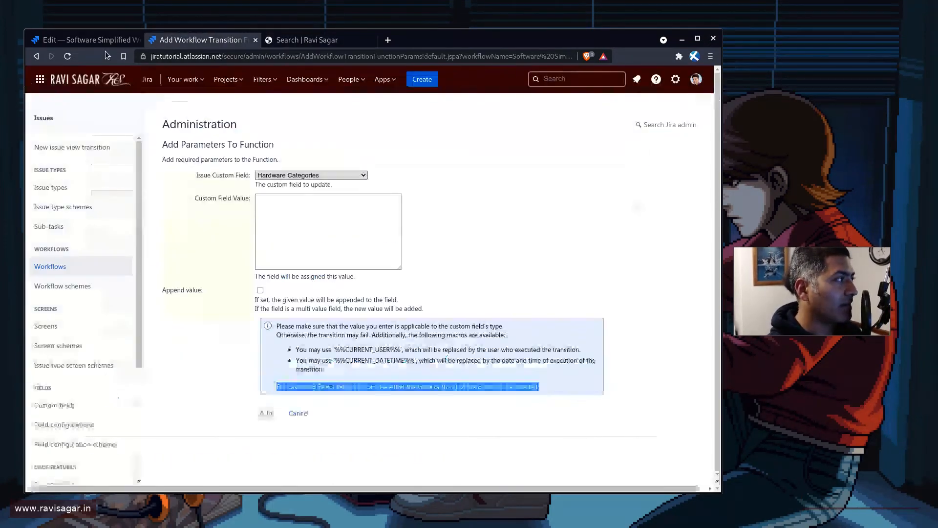
pyautogui.click(55, 41)
pyautogui.click(582, 79)
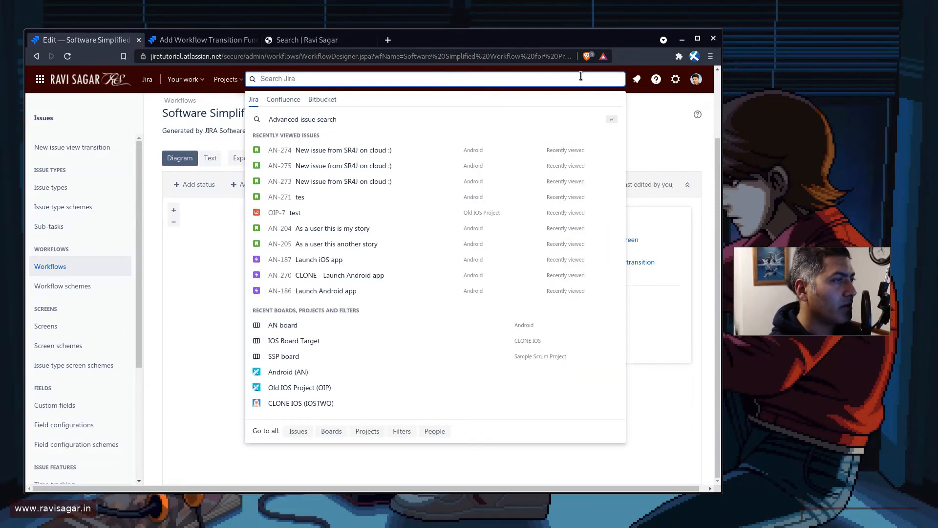
pyautogui.click(201, 40)
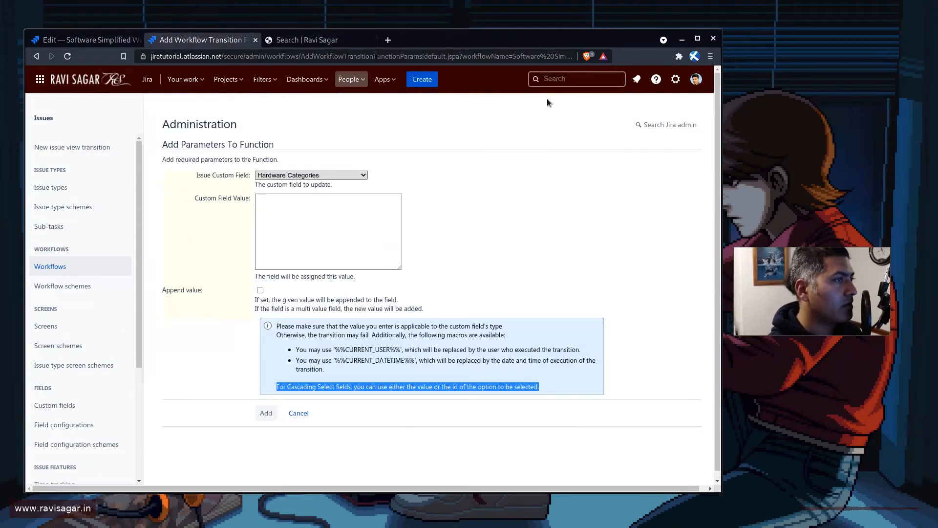
pyautogui.click(589, 77)
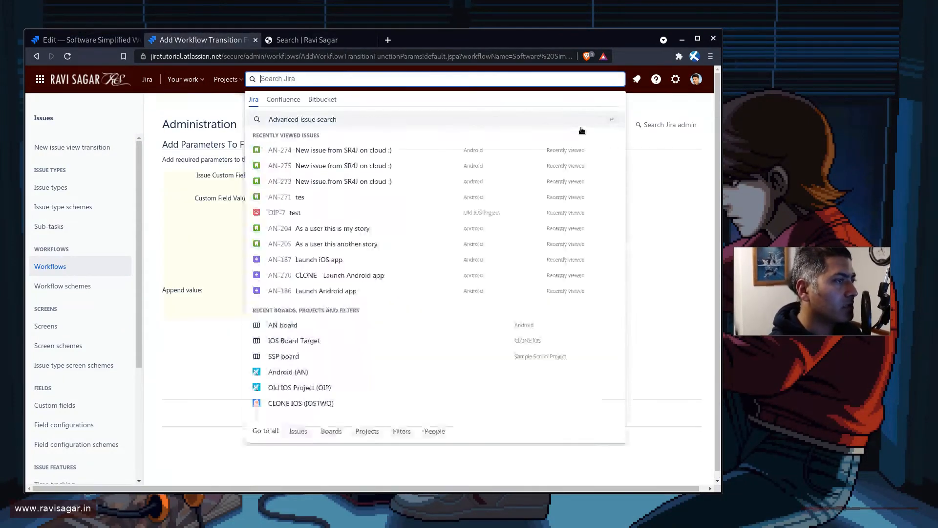
pyautogui.middleClick(283, 184)
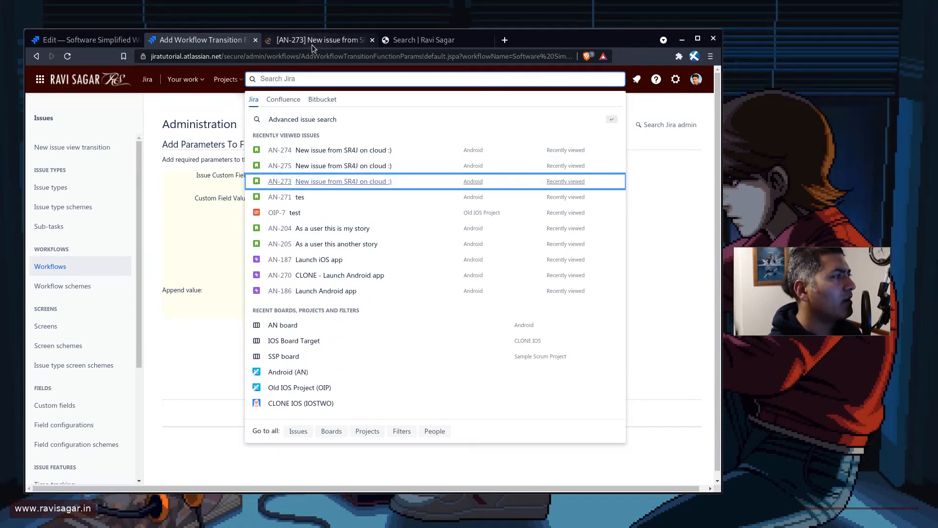
pyautogui.click(312, 45)
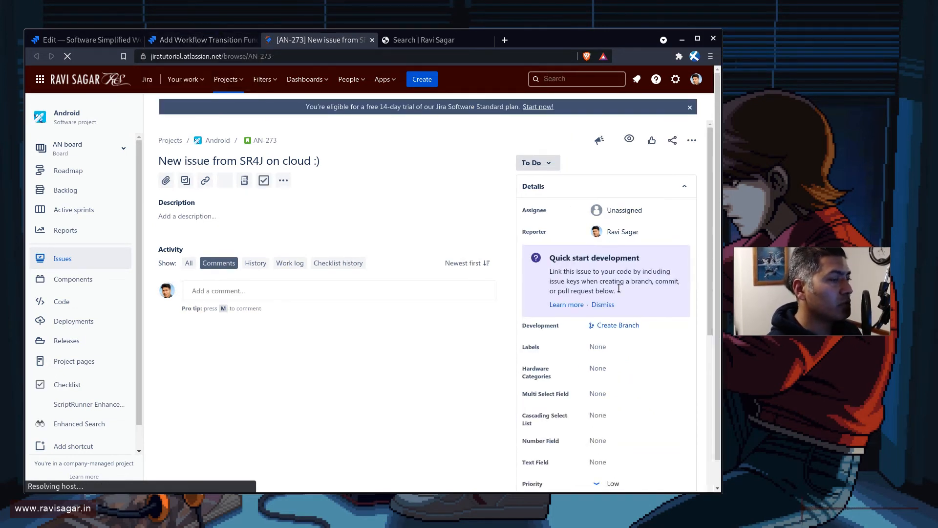
# Set the Hardware Categories field of issue AN-273 to Surface with the child option Pro2
pyautogui.scroll(-2, 614, 284)
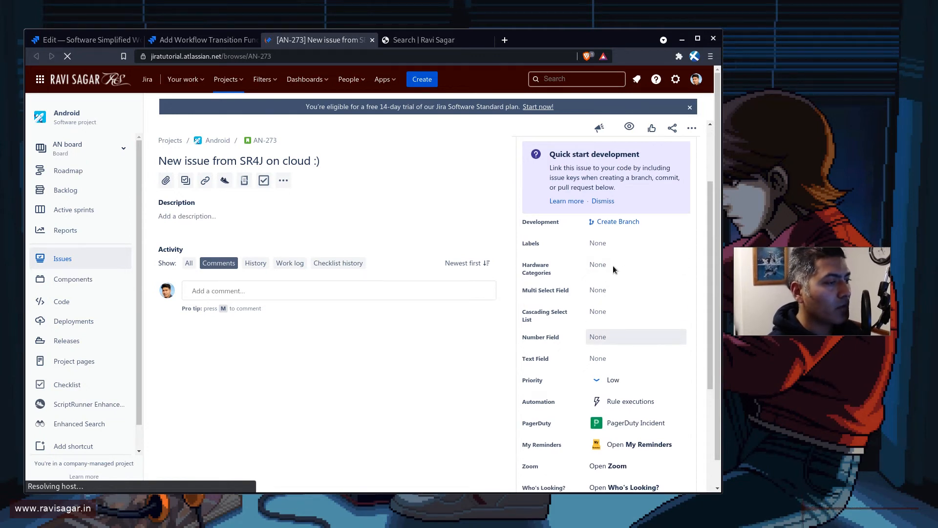
pyautogui.click(609, 265)
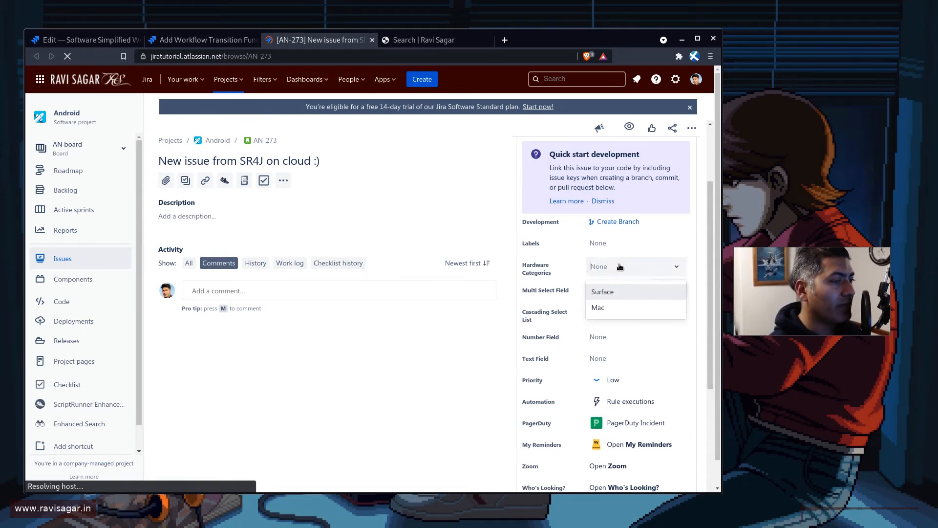
pyautogui.click(603, 295)
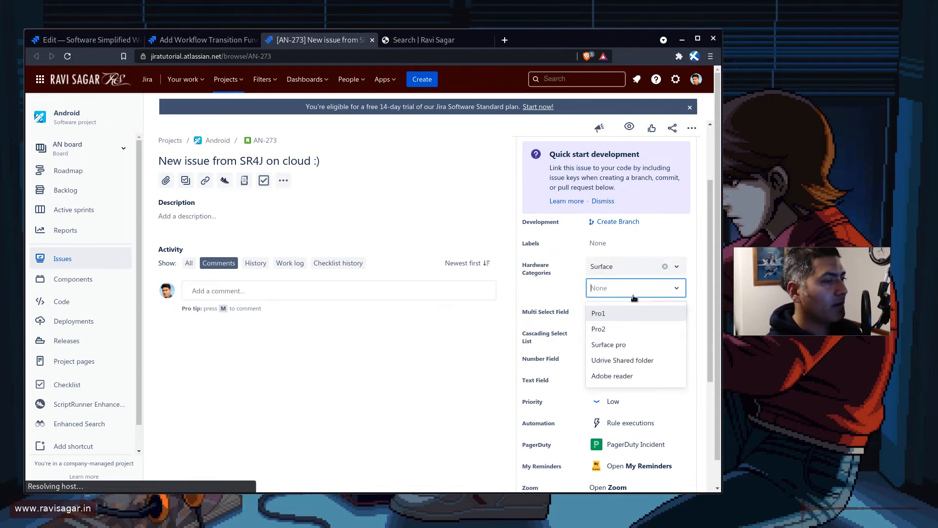
pyautogui.click(610, 326)
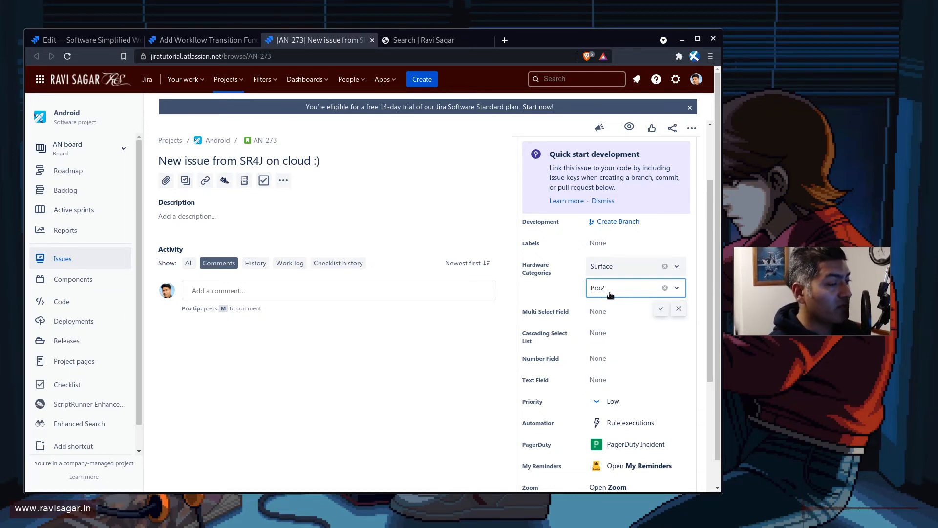
# Enter Pro2 as the custom field value in the post function parameters for Hardware Categories
pyautogui.click(219, 41)
pyautogui.click(295, 225)
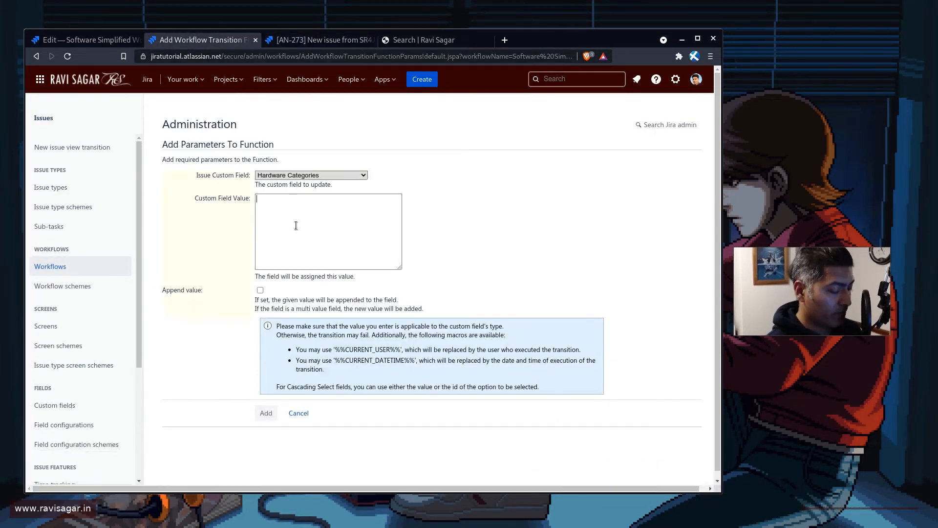
pyautogui.write('Pro2')
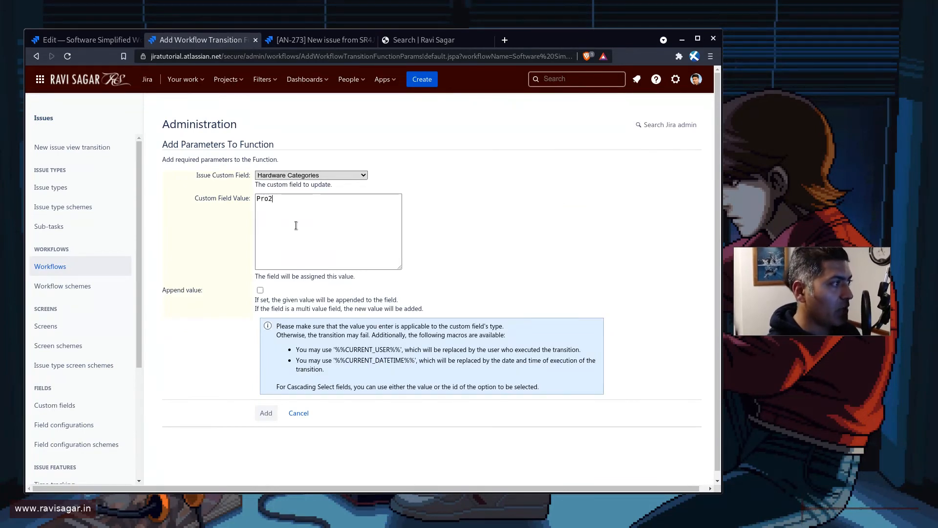
# Clear the Hardware Categories value on issue AN-273
pyautogui.hotkey('ctrl', 'Tab')
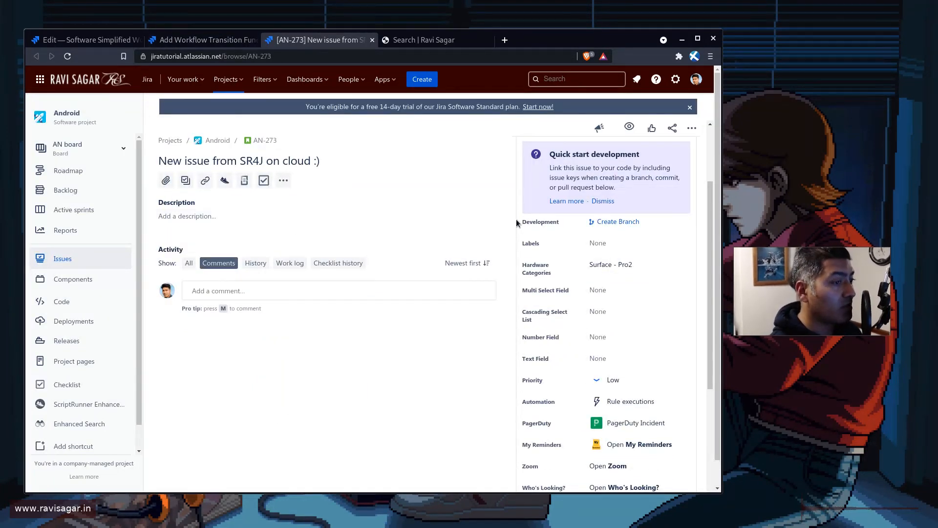
pyautogui.click(652, 271)
pyautogui.click(665, 267)
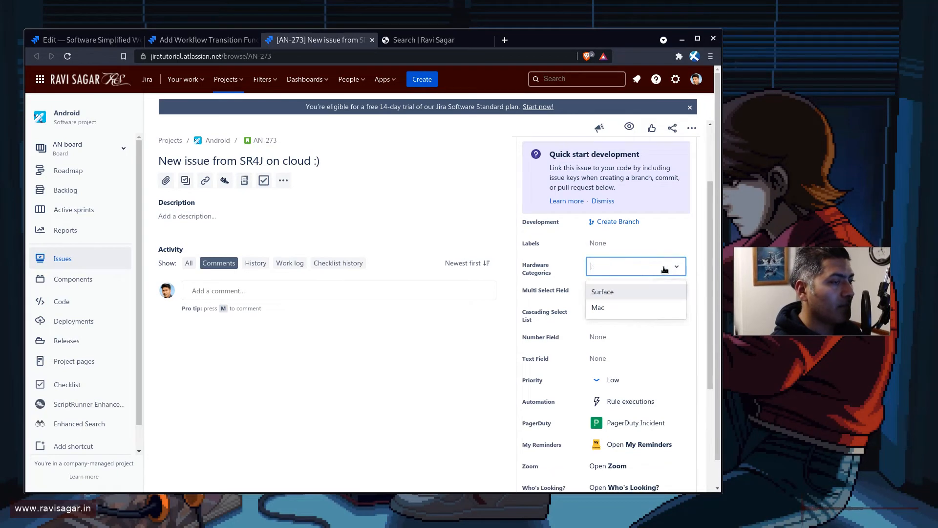
pyautogui.click(495, 361)
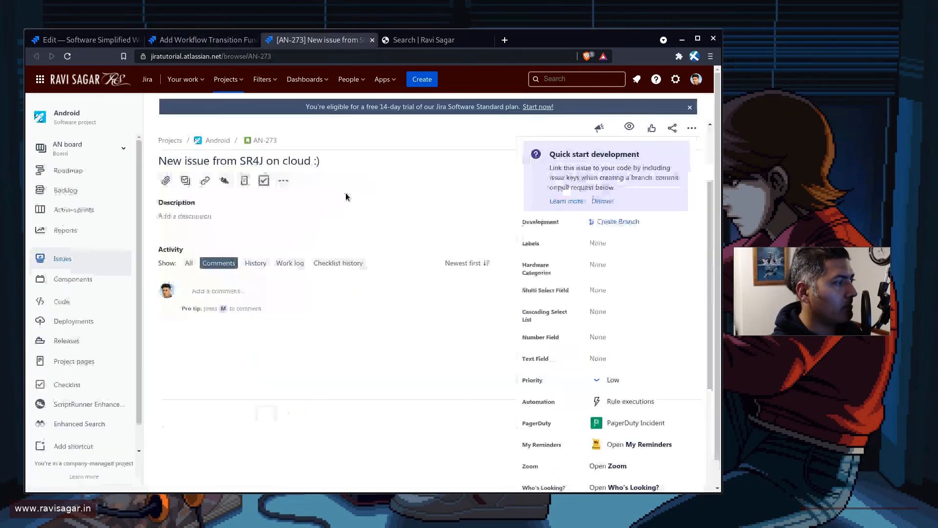
# Add the Hardware Categories post function to the transition and publish the draft workflow without saving a backup copy
pyautogui.hotkey('ctrl', 'shift', 'Tab')
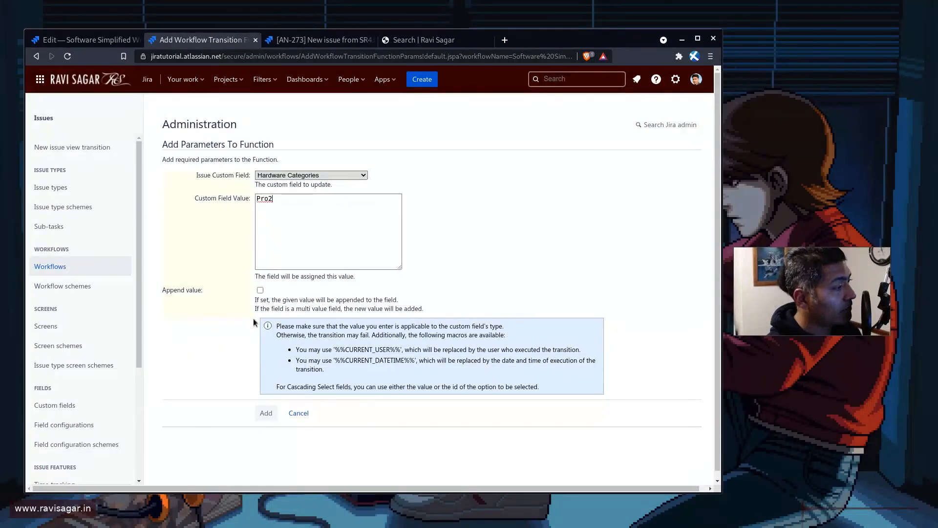
pyautogui.click(266, 414)
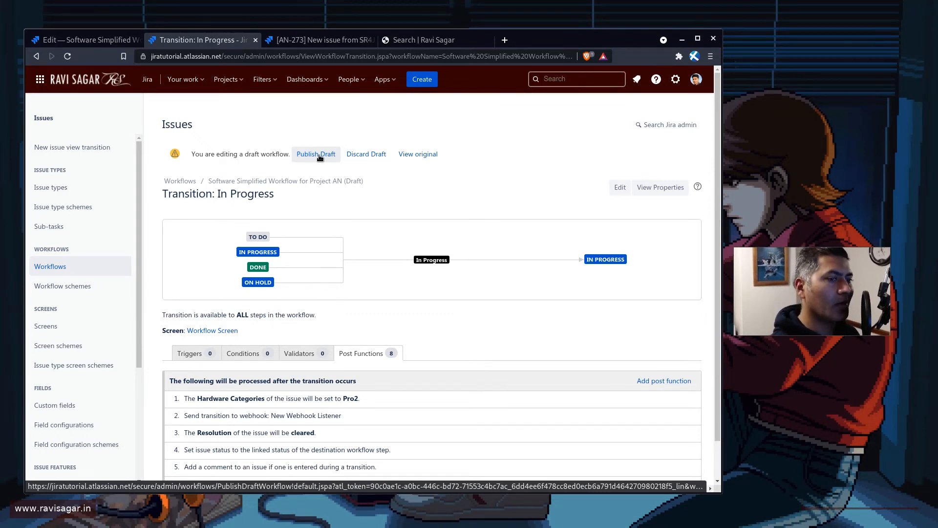
pyautogui.click(312, 158)
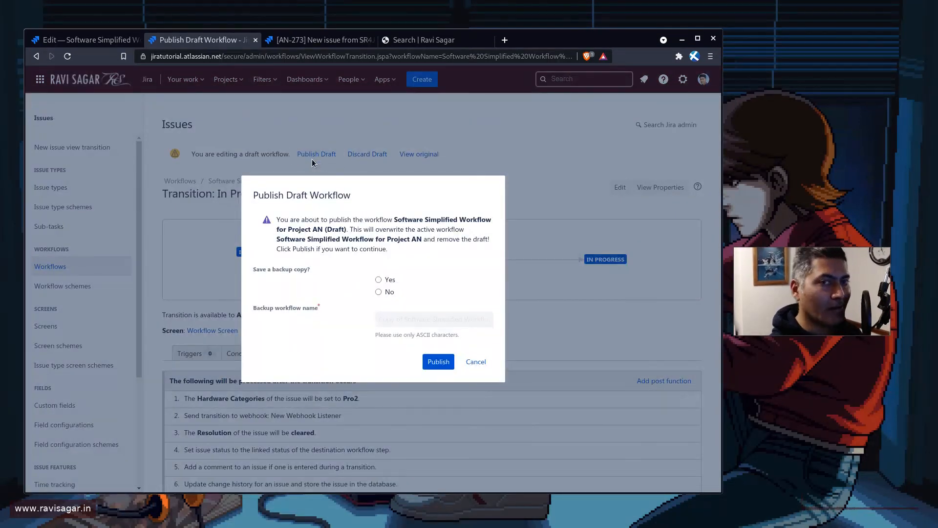
pyautogui.click(375, 292)
pyautogui.click(439, 362)
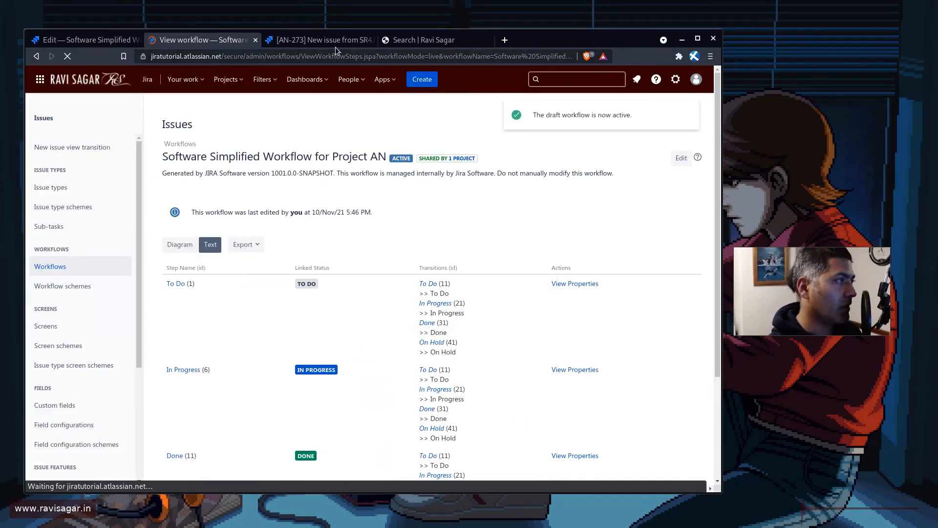
# Transition issue AN-273 to In Progress, assigning it to yourself on the transition screen
pyautogui.click(331, 42)
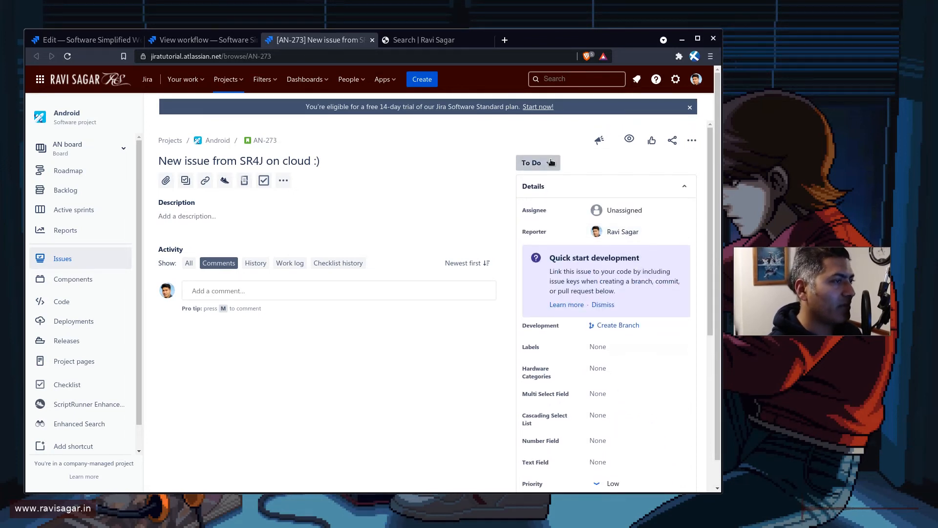
pyautogui.click(550, 162)
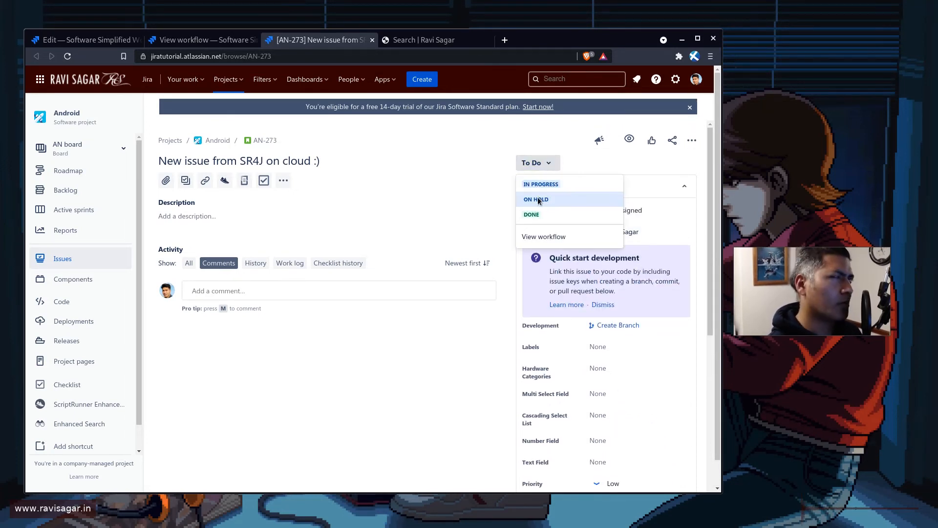
pyautogui.click(536, 184)
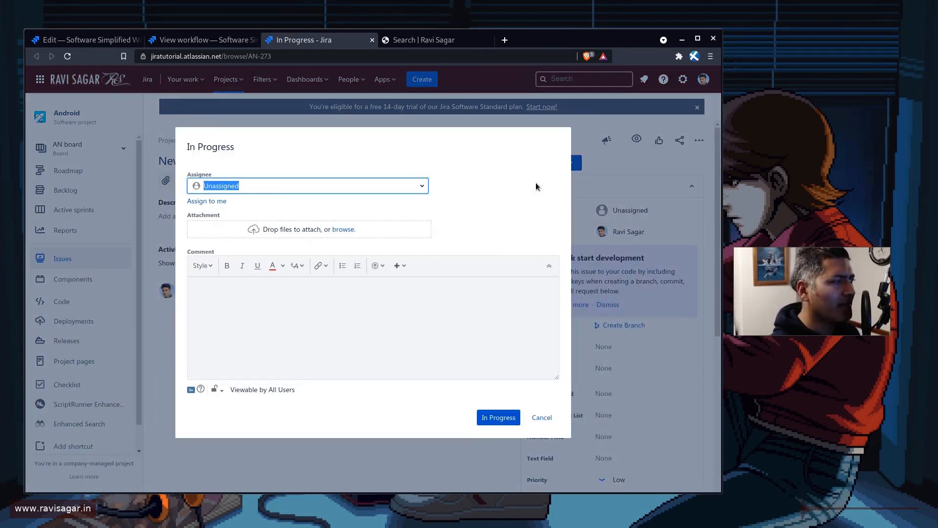
pyautogui.click(215, 201)
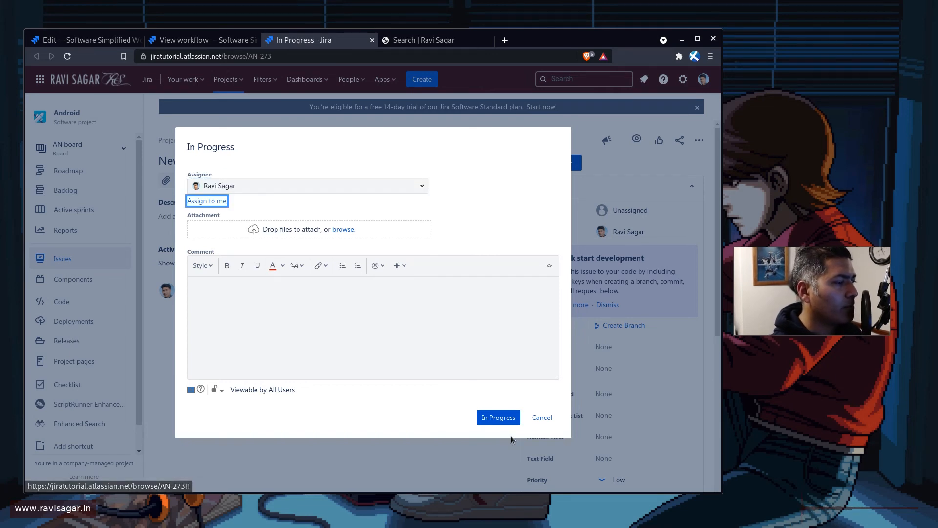
pyautogui.click(505, 419)
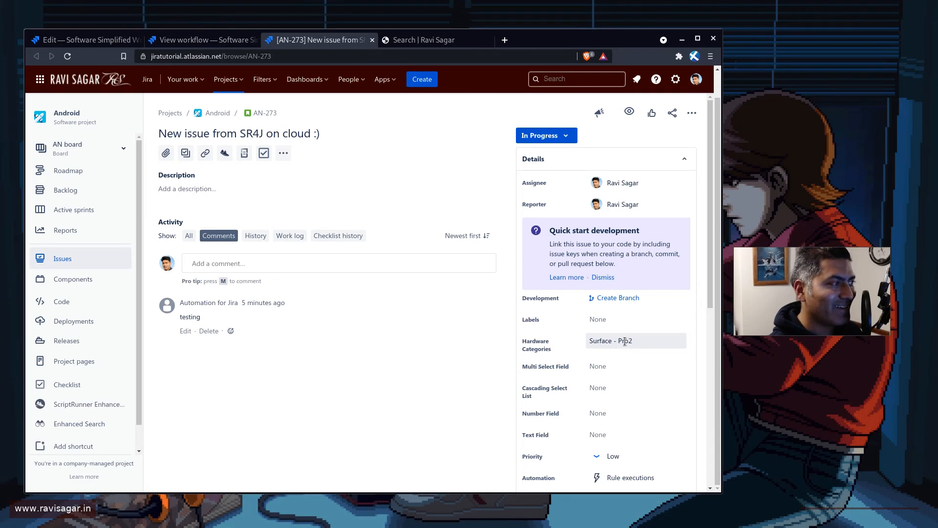
# Open issue AN-272 by changing the issue number in the address of the current issue page
pyautogui.click(300, 55)
pyautogui.click(301, 55)
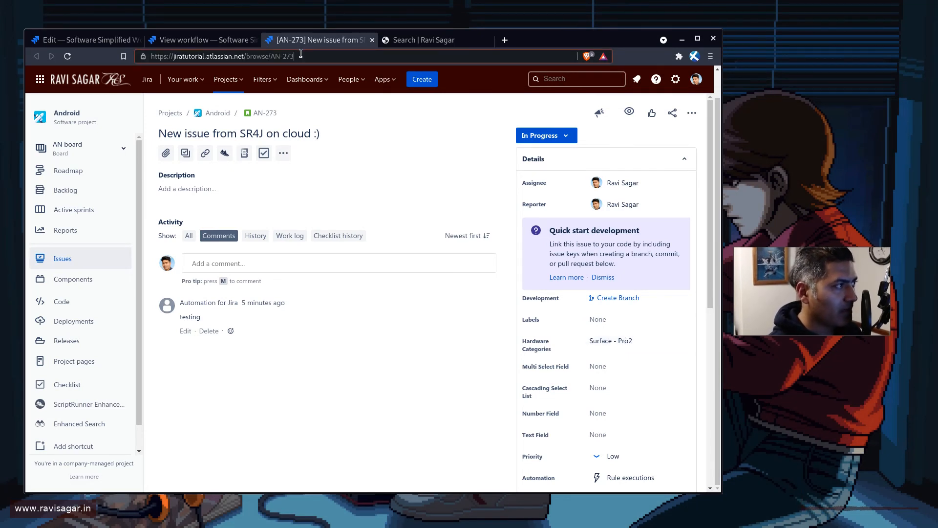
pyautogui.press('BackSpace')
pyautogui.write('2')
pyautogui.press('Return')
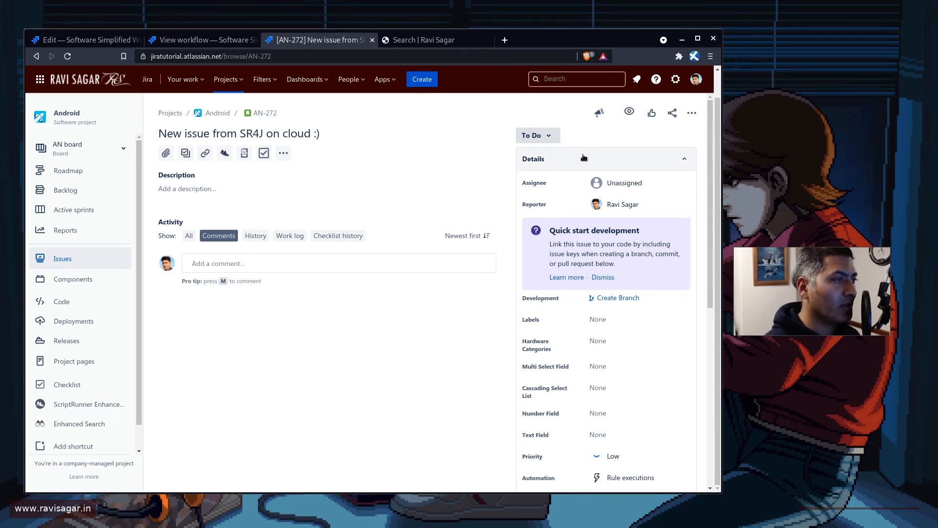
# Transition issue AN-272 to In Progress, leaving the assignee as Unassigned
pyautogui.click(537, 135)
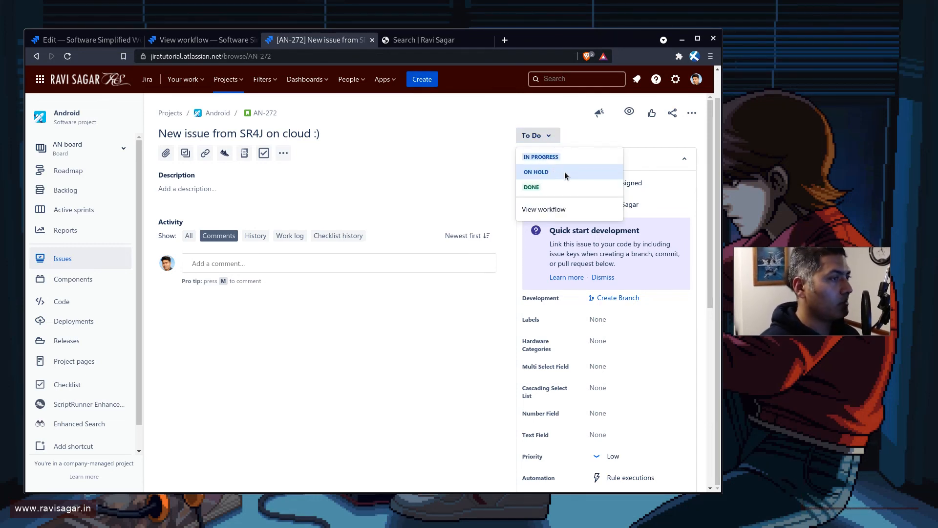
pyautogui.click(564, 156)
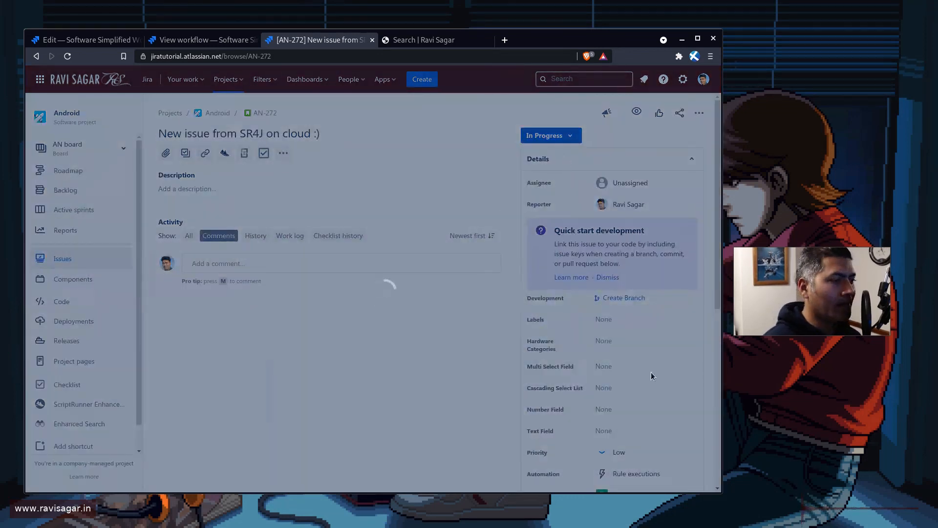
pyautogui.click(505, 415)
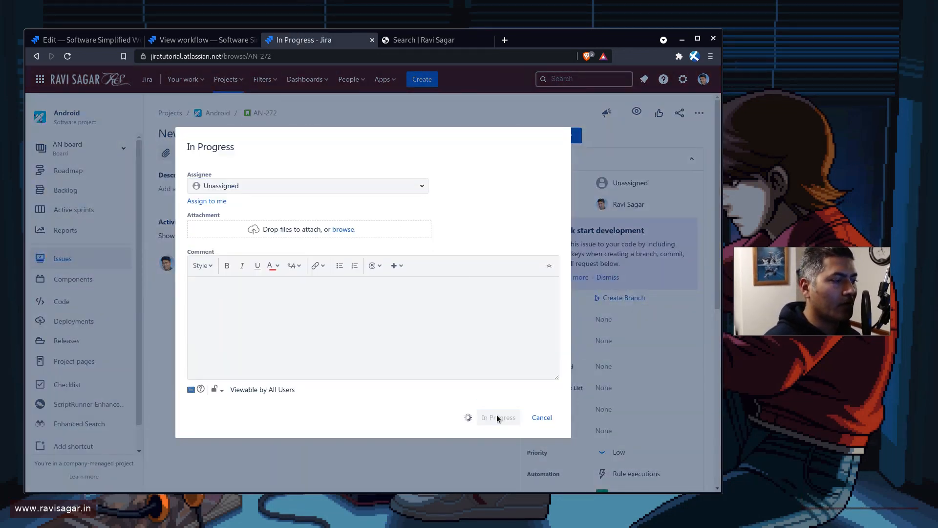